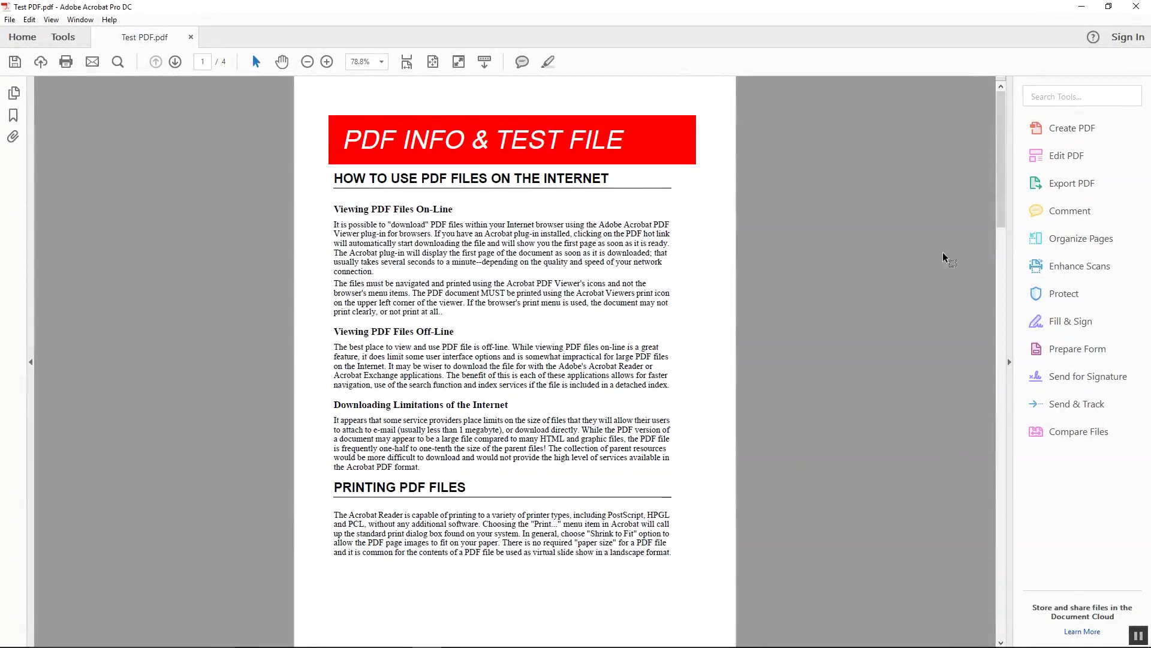
Add an orange 'TEST' watermark rotated 45°, then leave Edit PDF mode.
click(1039, 151)
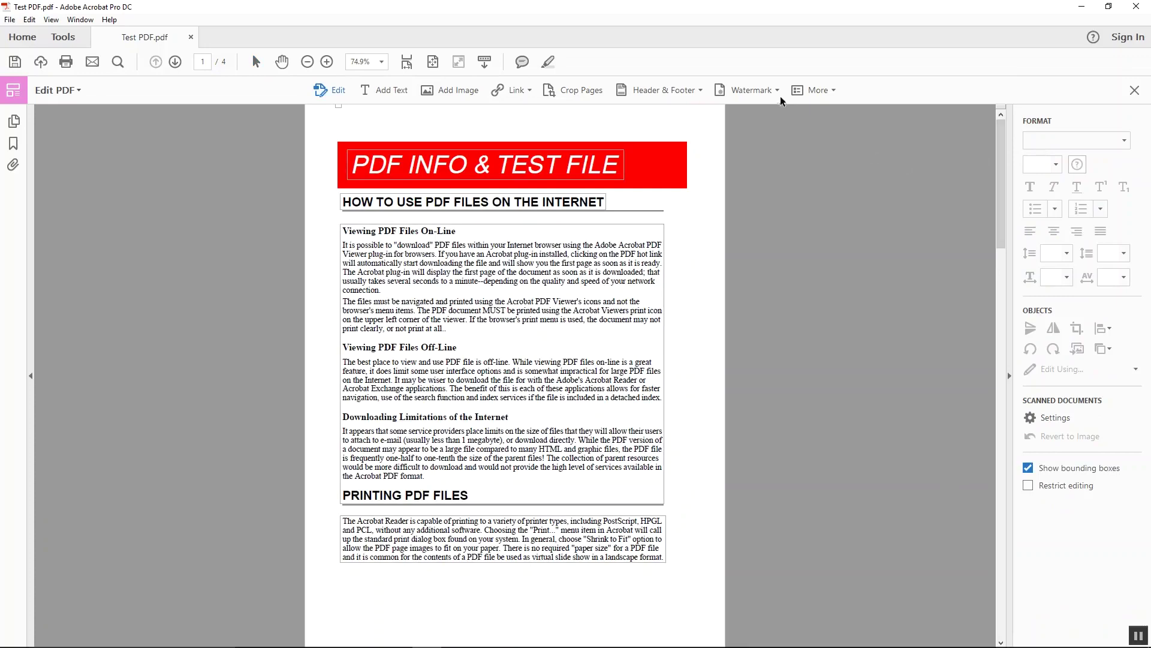
click(766, 90)
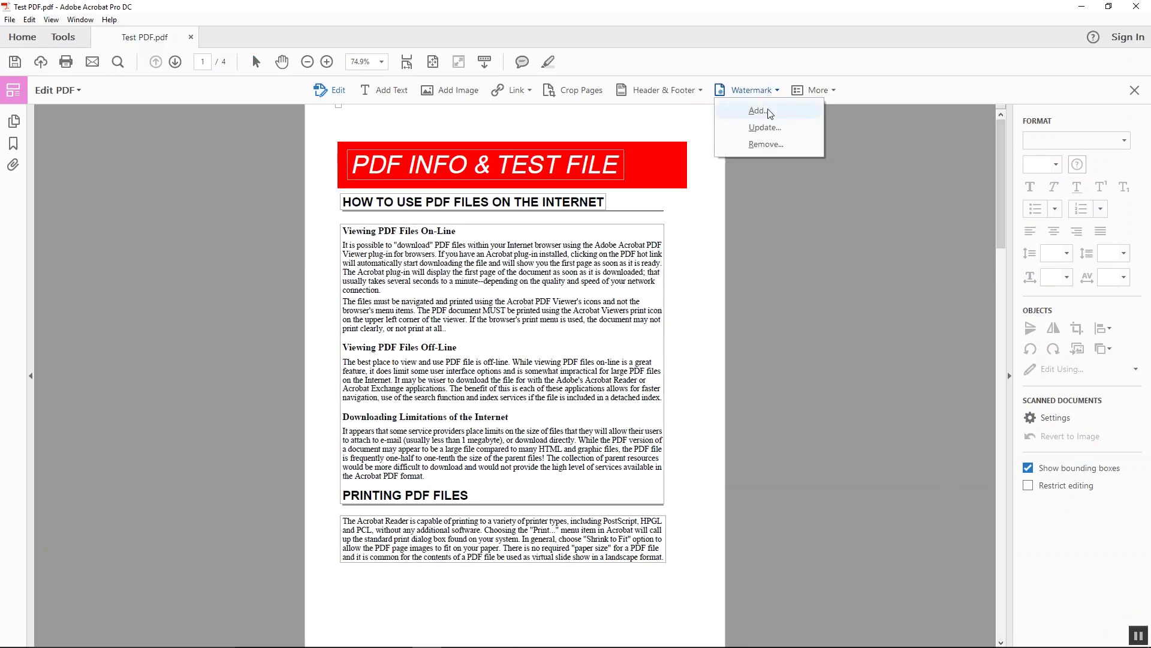
click(770, 113)
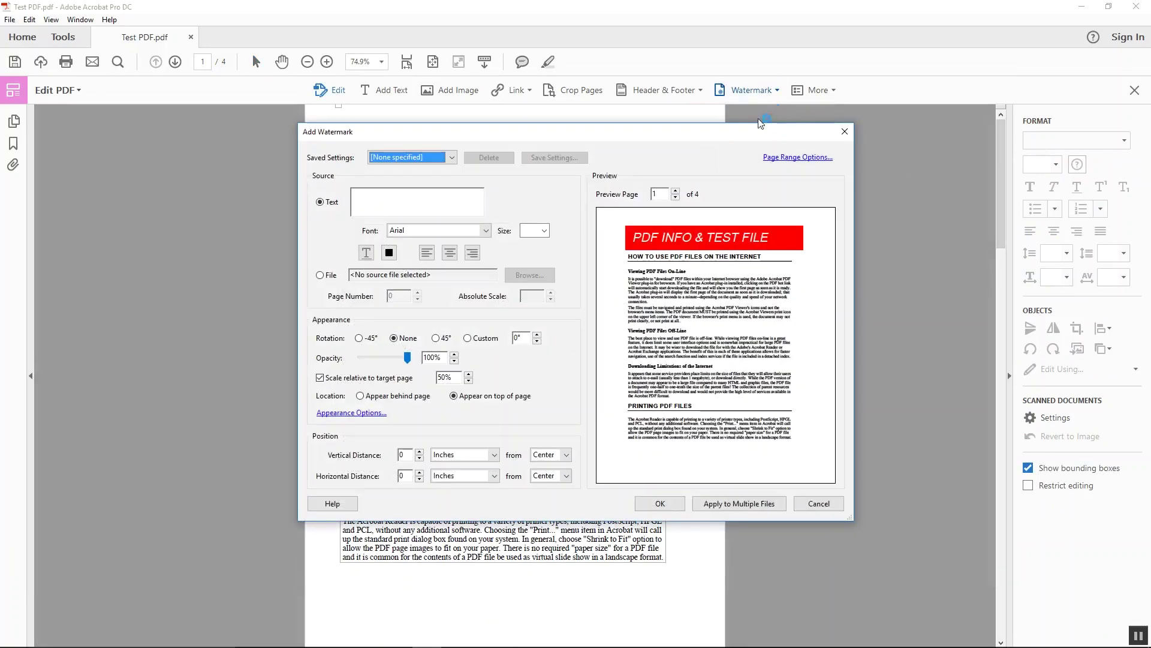
click(440, 207)
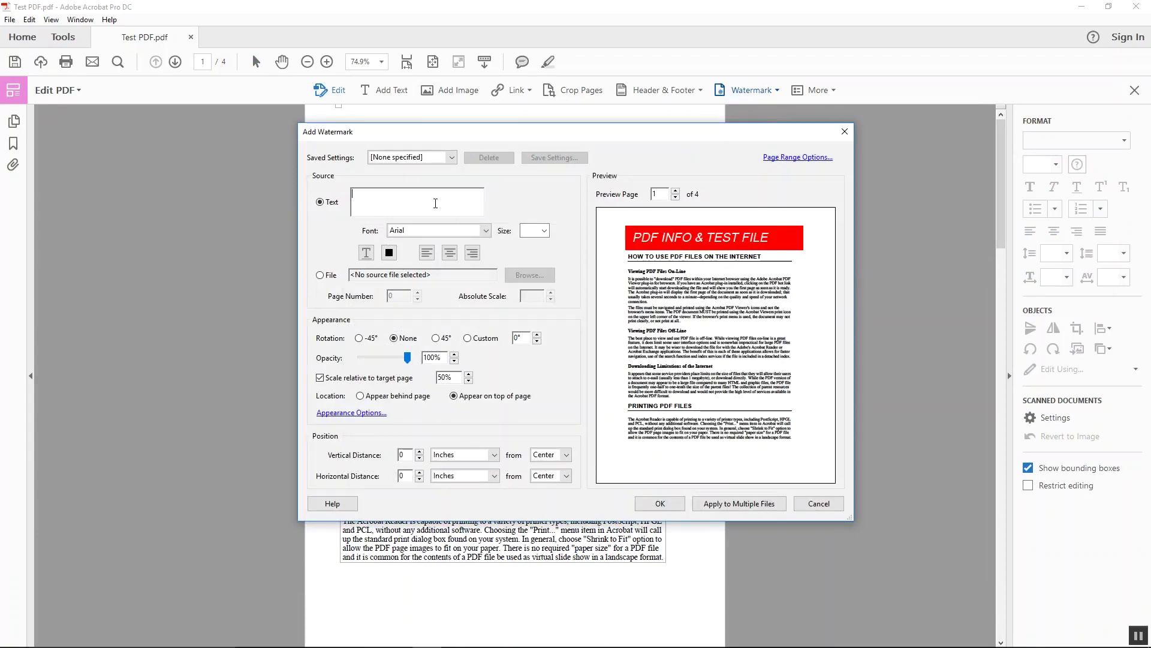
text(TEST)
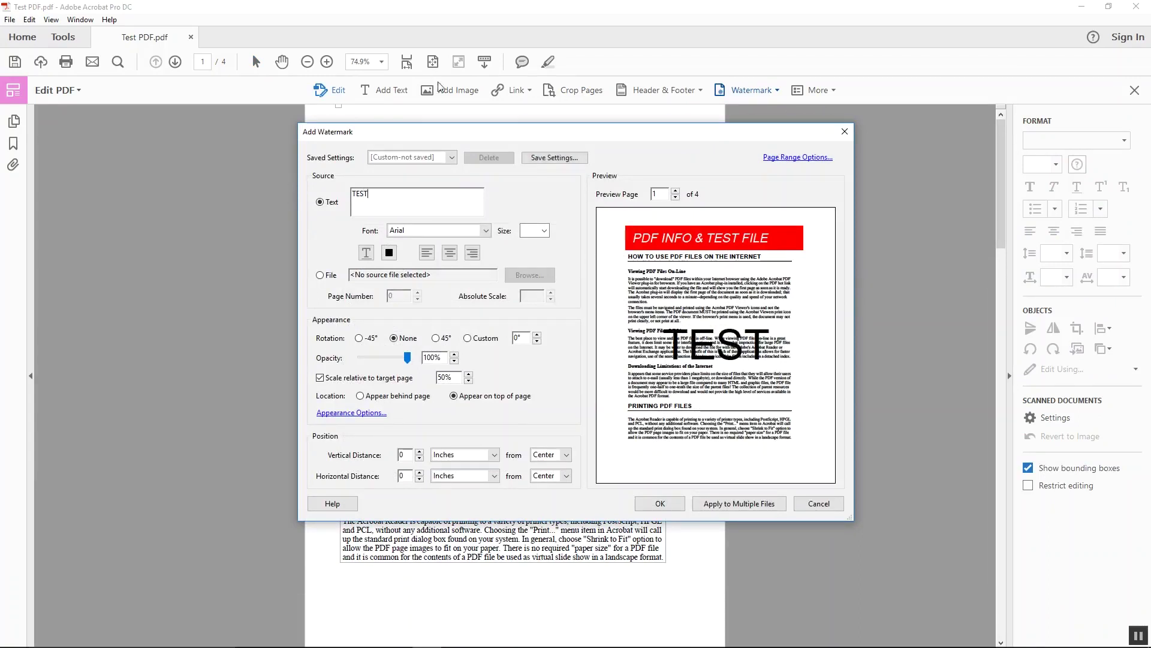
click(389, 253)
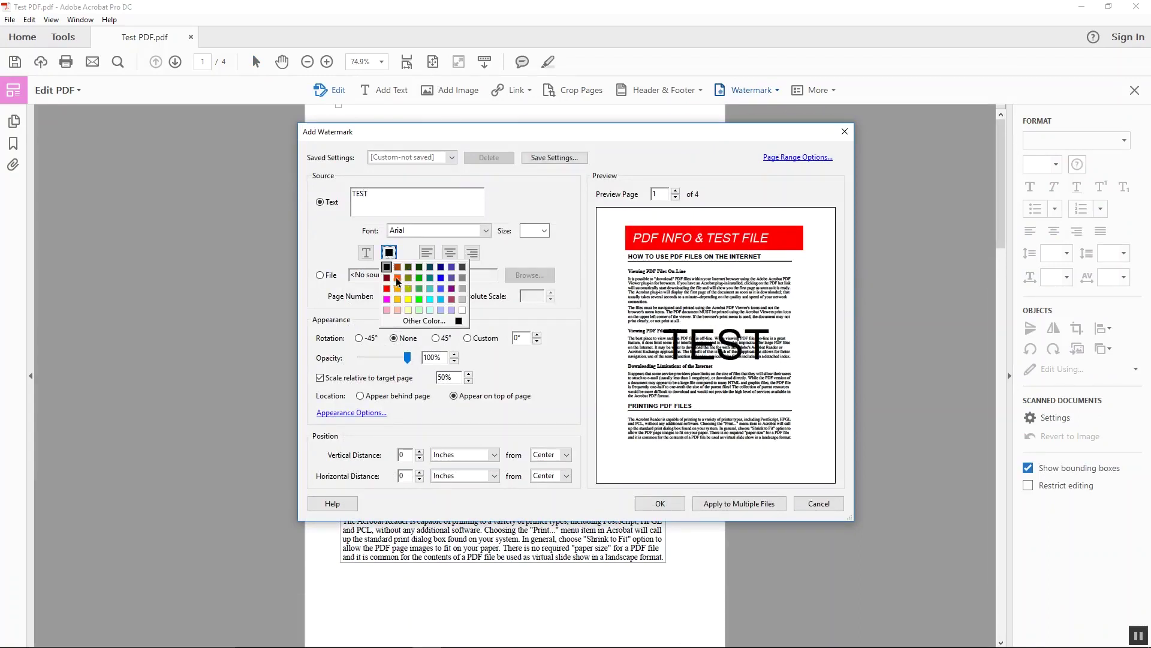
click(398, 277)
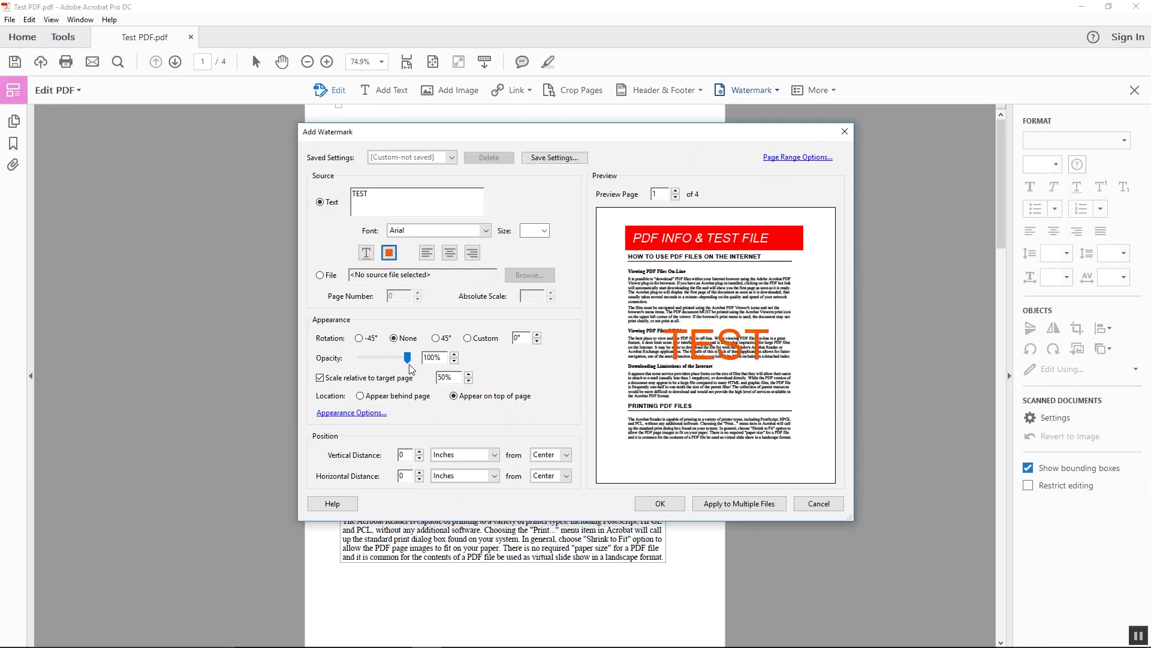
click(437, 338)
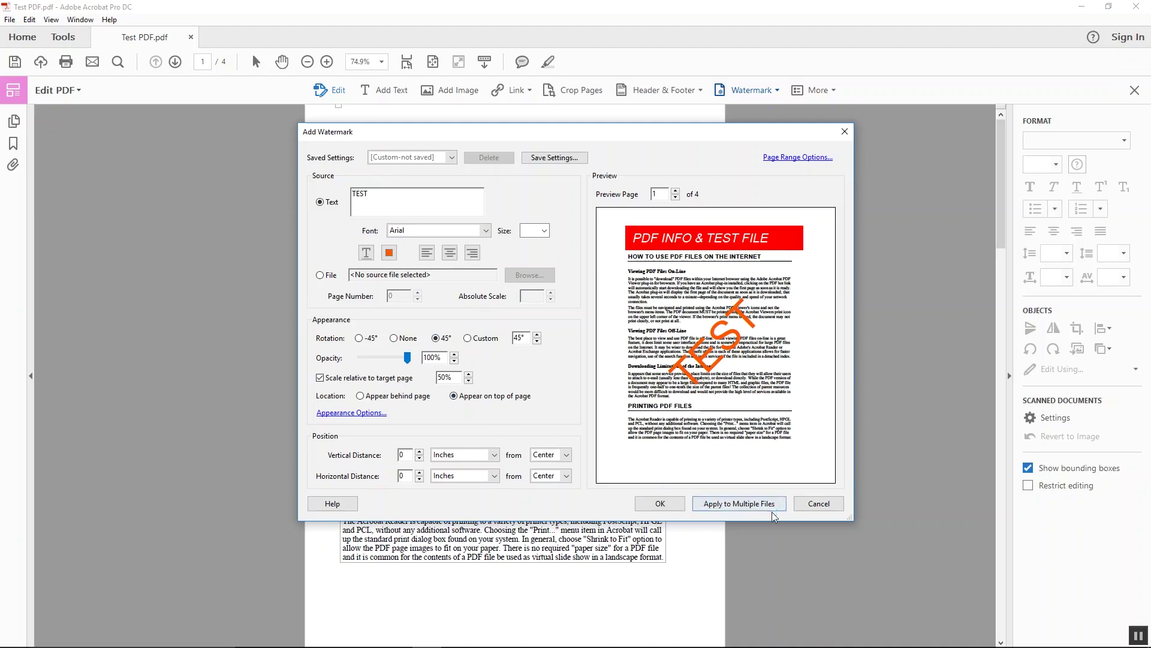
click(656, 504)
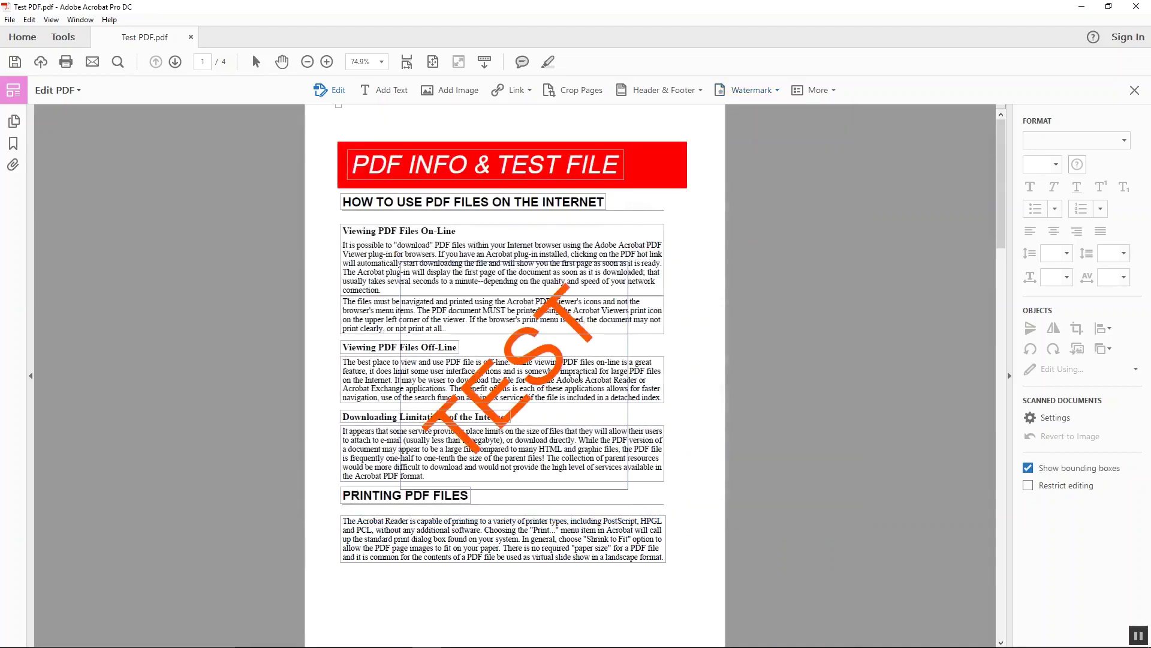
click(1134, 90)
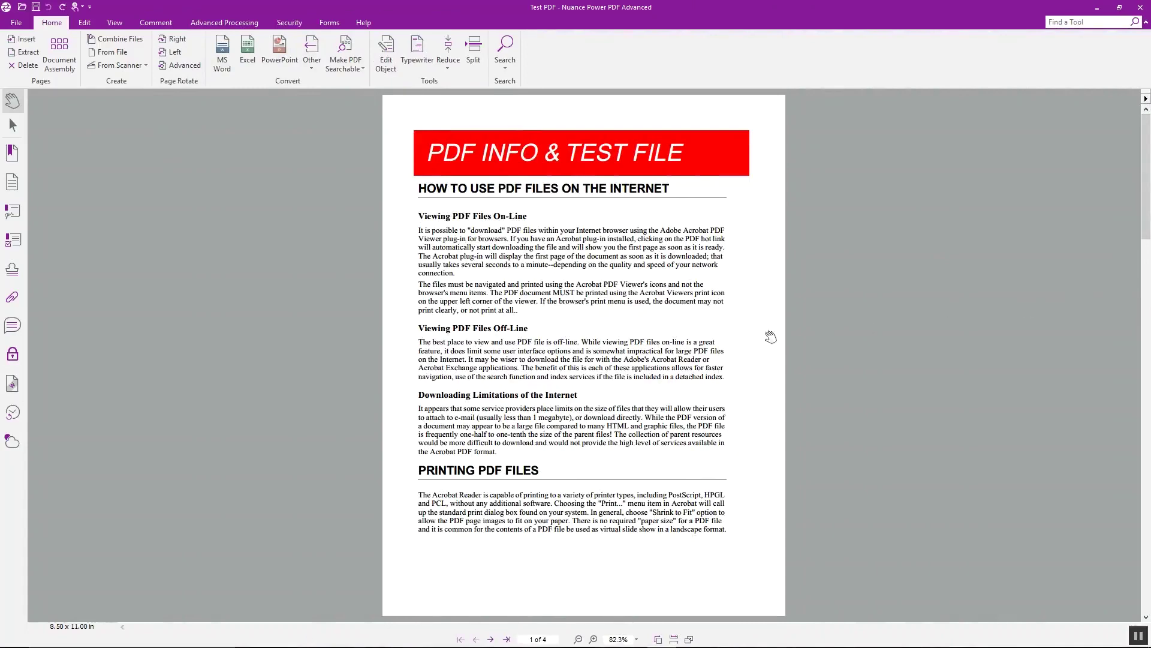
Apply the 'Do Not Copy' watermark preset at 20% opacity and close the Watermarks panel.
click(13, 386)
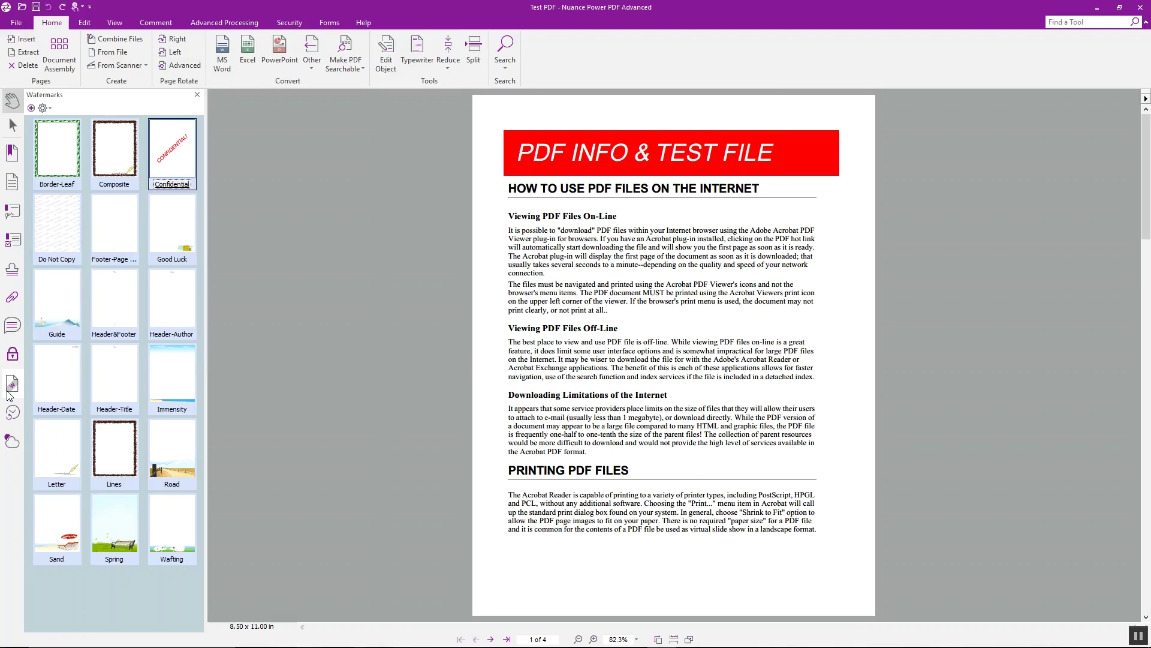
click(72, 232)
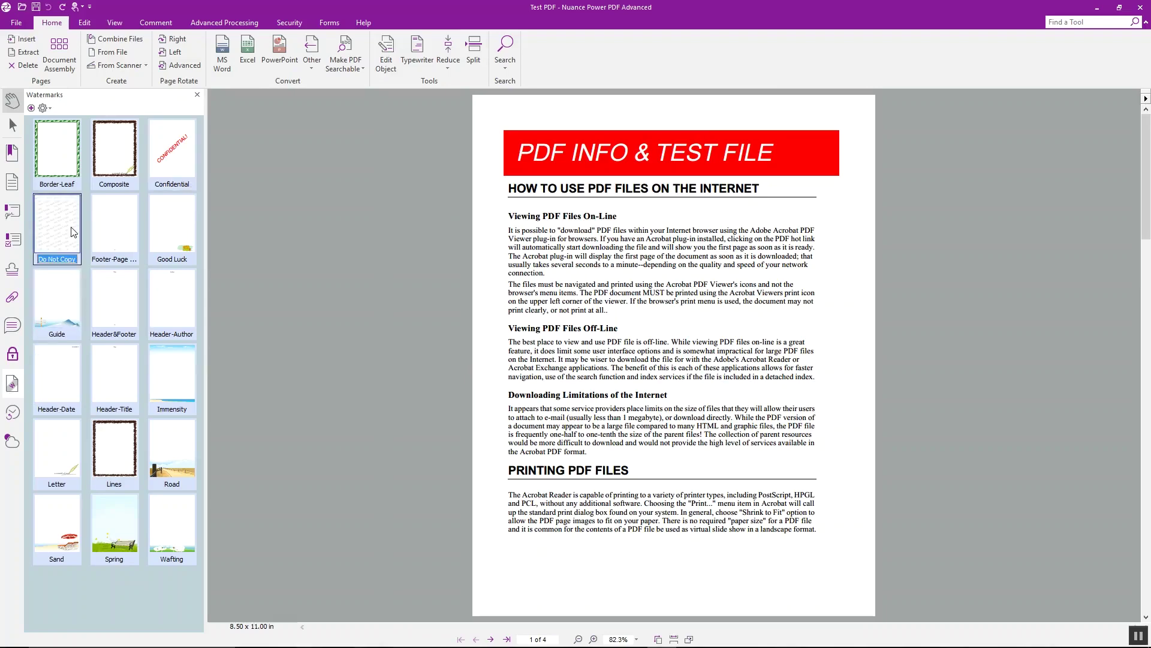
double_click(73, 232)
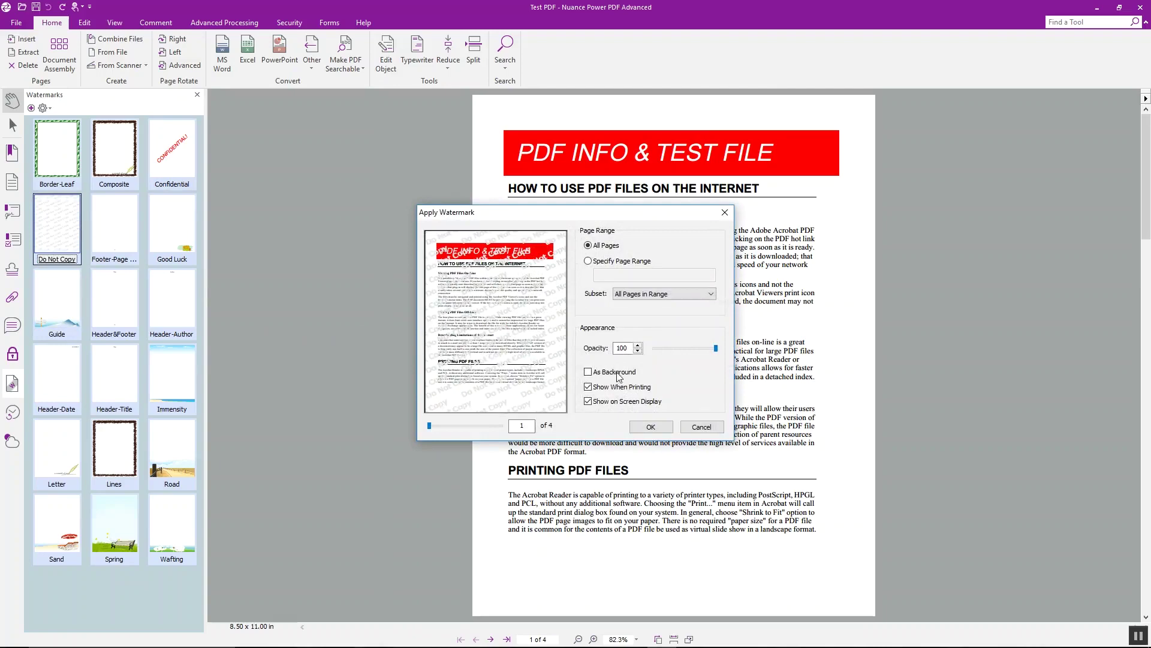
drag(716, 349, 677, 351)
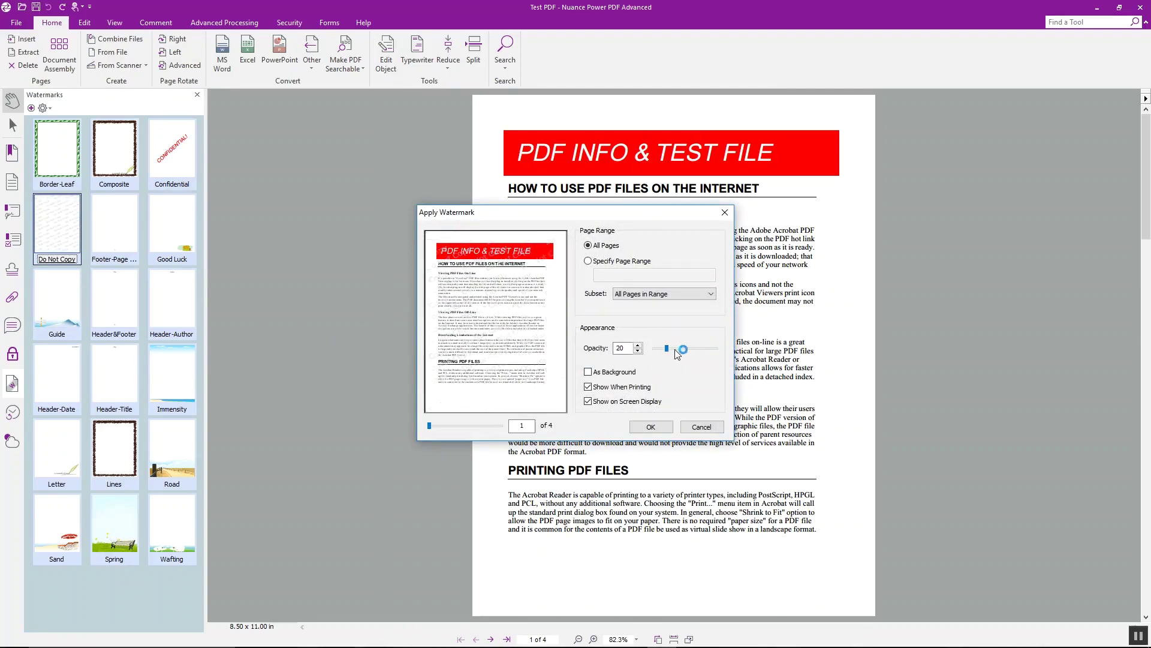
click(649, 426)
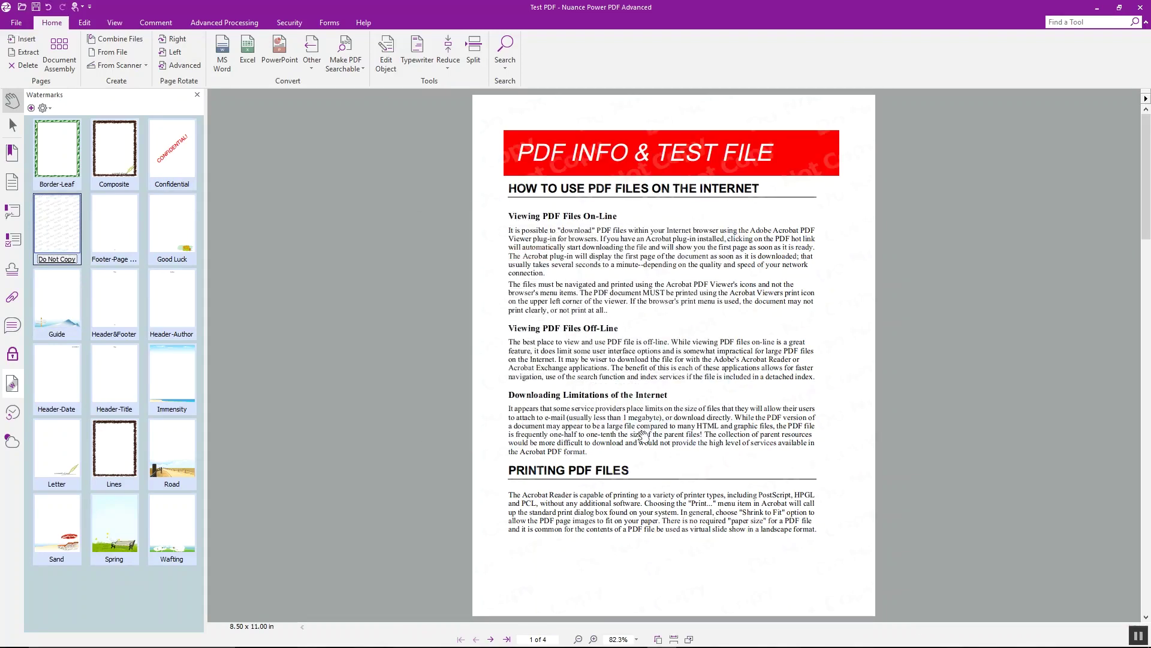
click(197, 94)
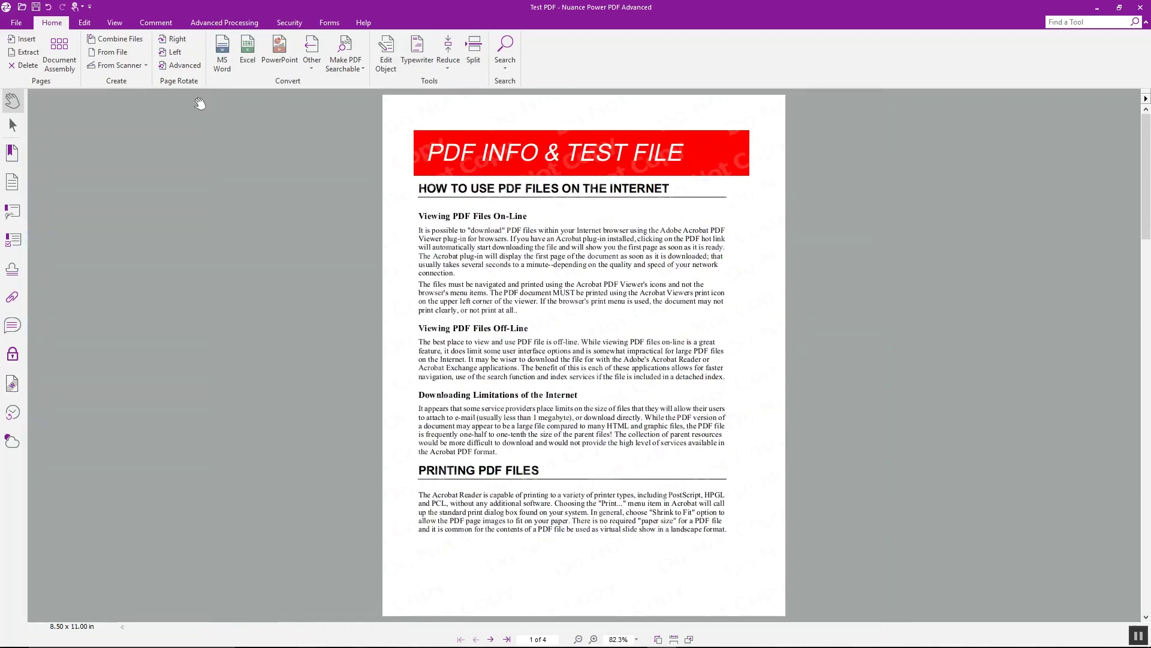